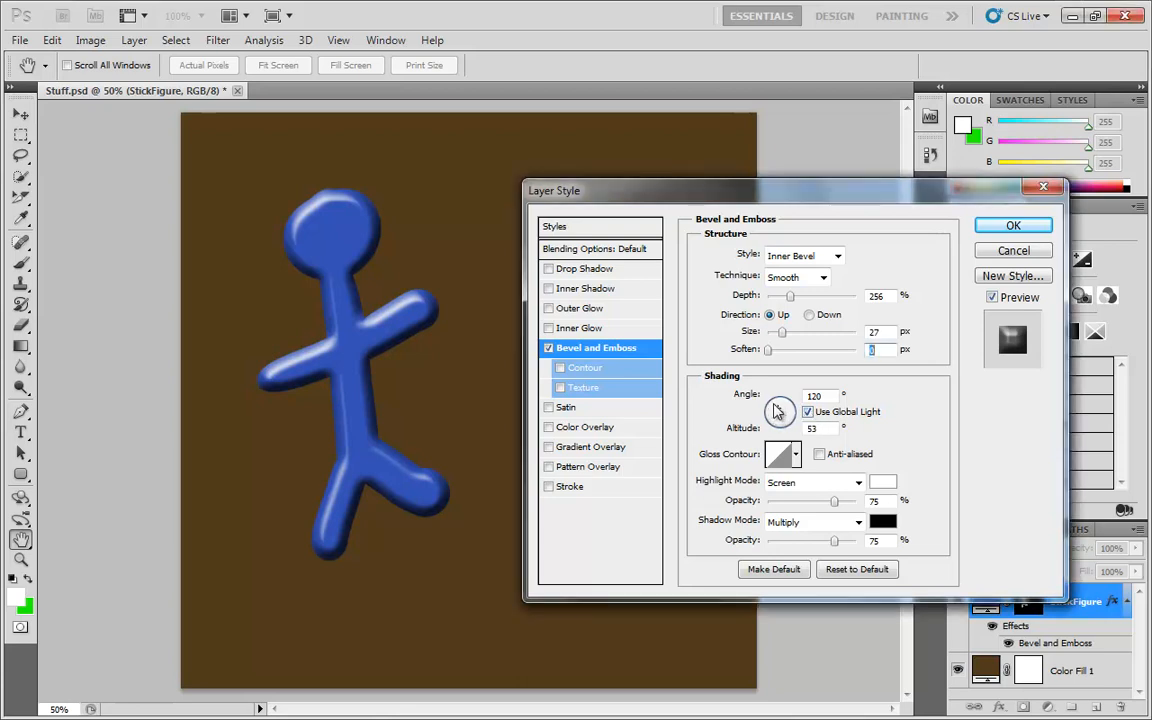
Set the bevel's shading angle to 124° and altitude to 32°.
mouse_move(778, 413)
left_mouse_down()
mouse_move(779, 425)
mouse_move(779, 412)
left_mouse_up()
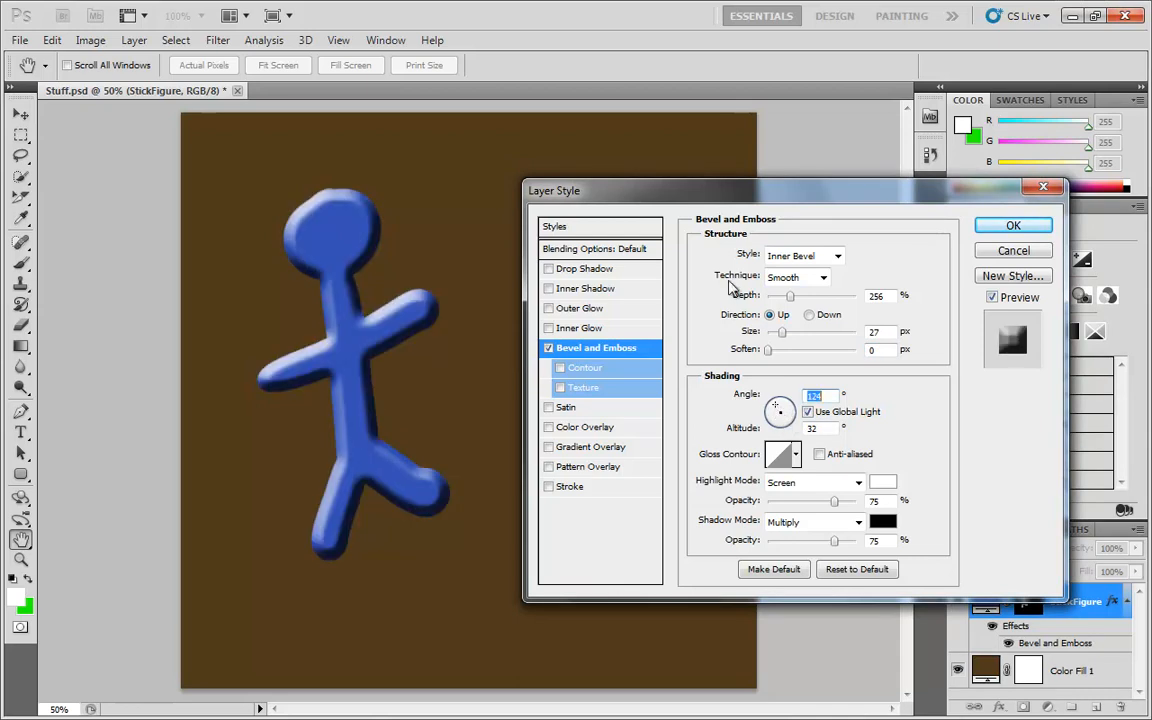
Examine the Drop Shadow options without enabling them, returning to the Bevel and Emboss settings.
left_click(594, 270)
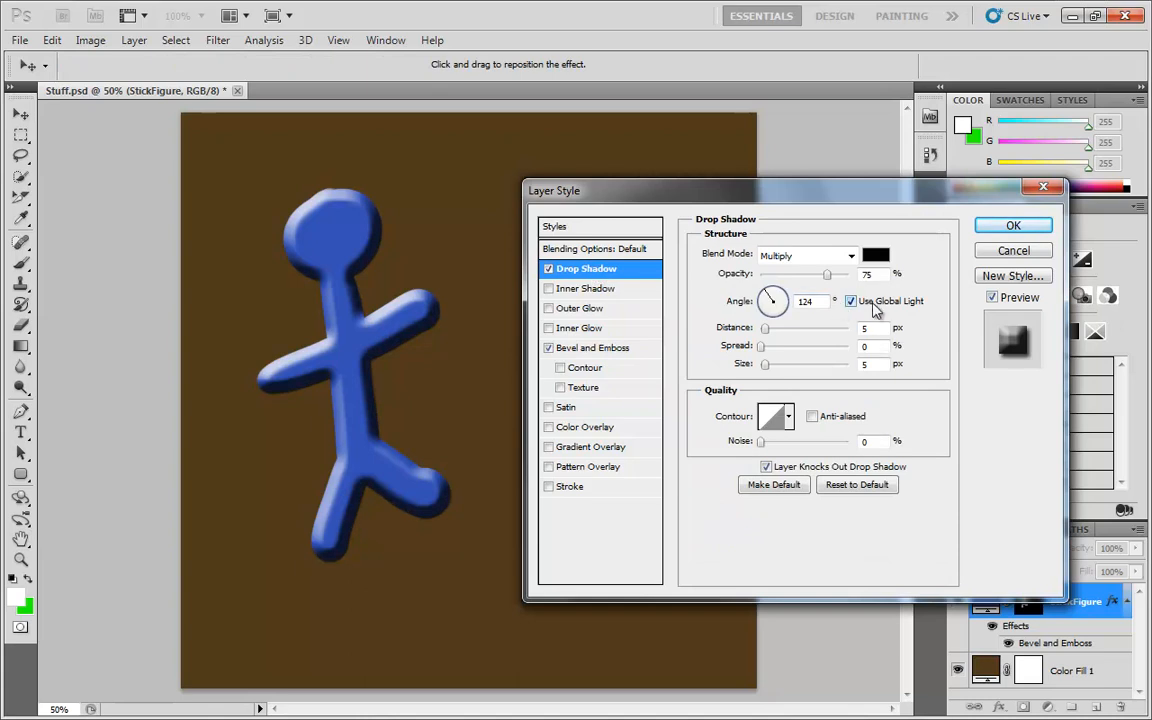
left_click(548, 269)
left_click(127, 43)
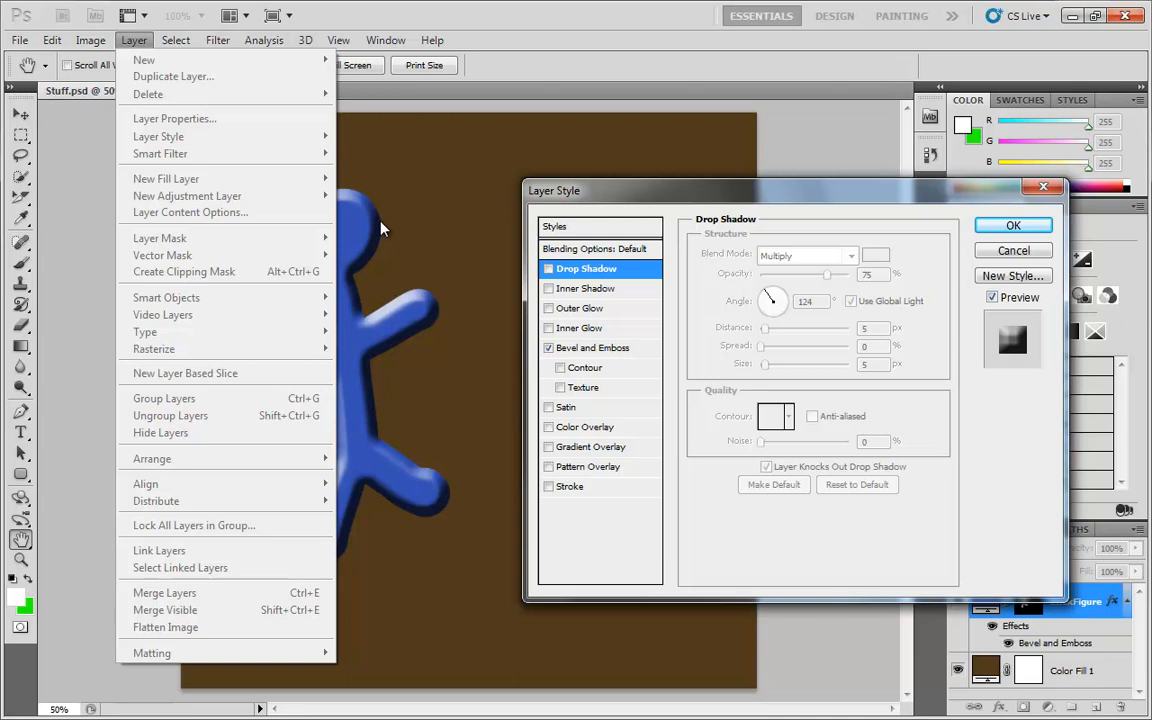
left_click(620, 349)
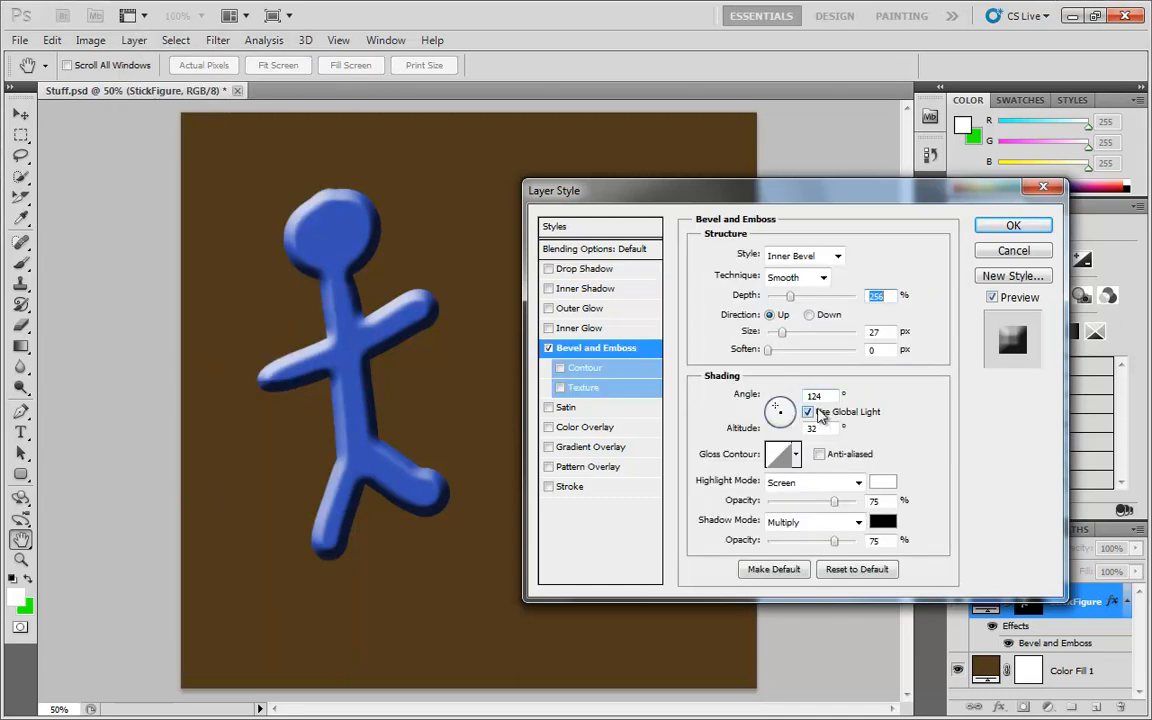
Set the shading angle to 129° and altitude to 21°.
mouse_move(778, 412)
left_mouse_down()
mouse_move(787, 417)
mouse_move(773, 421)
mouse_move(767, 413)
mouse_move(786, 411)
mouse_move(776, 410)
left_mouse_up()
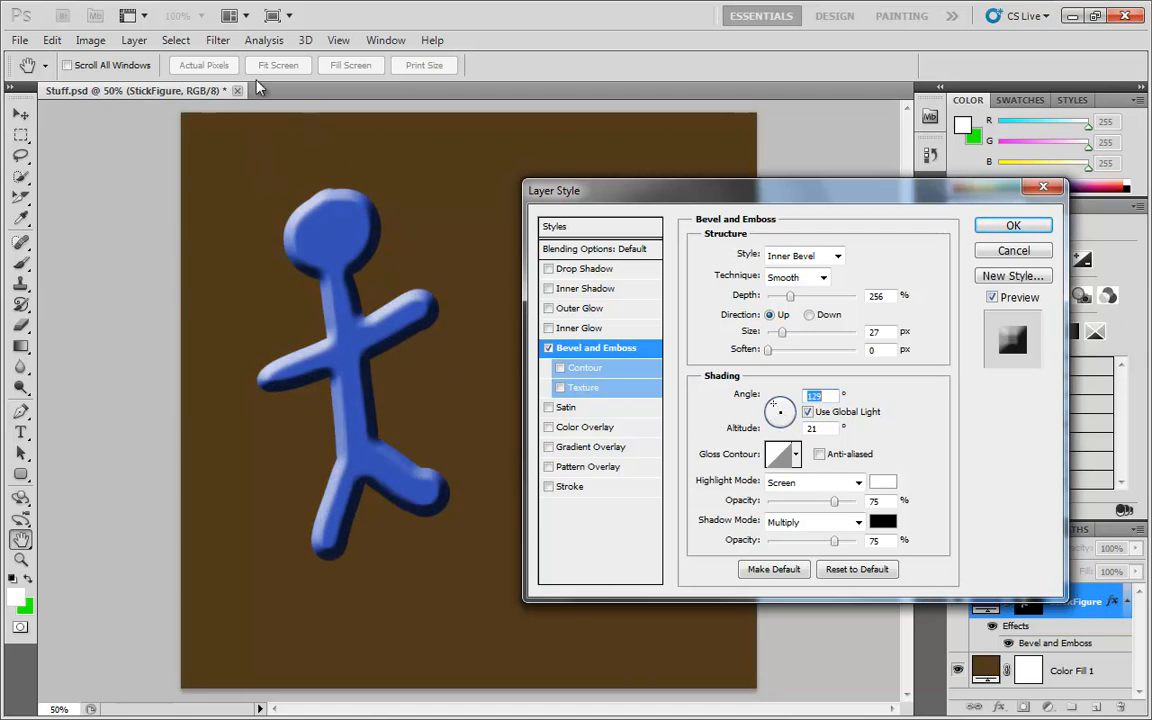
Try a custom multi-point wavy gloss contour in the Contour Editor and cancel it.
left_click(777, 456)
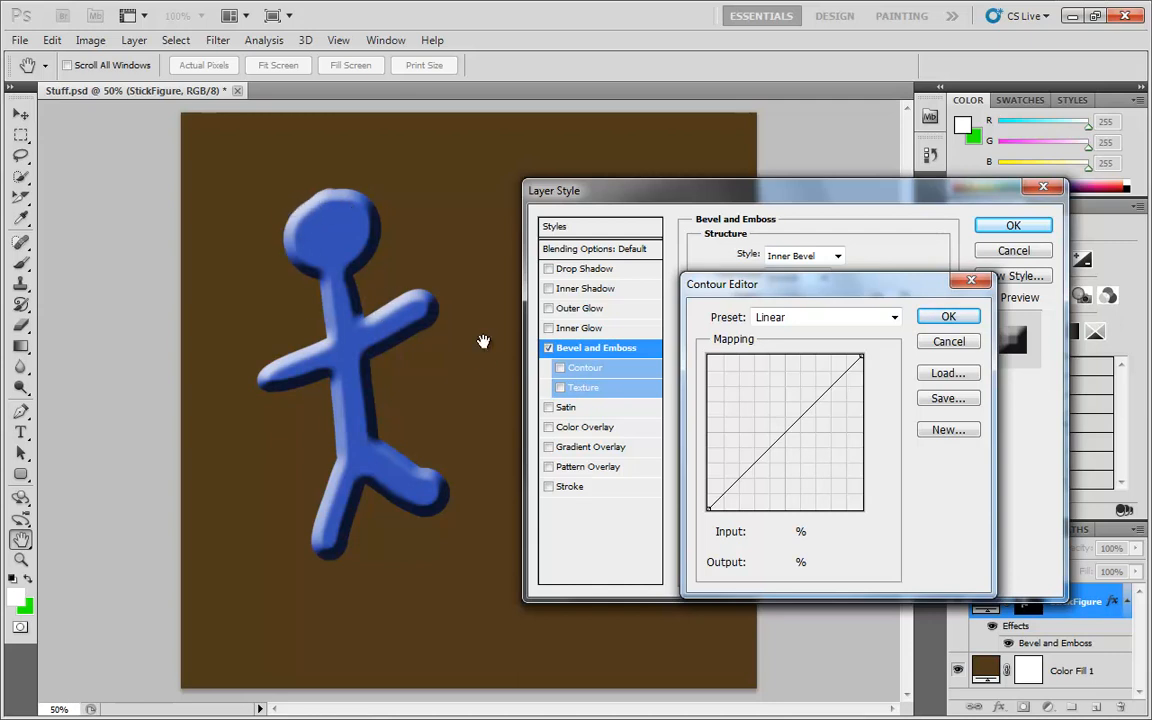
left_click_drag(738, 481, 742, 498)
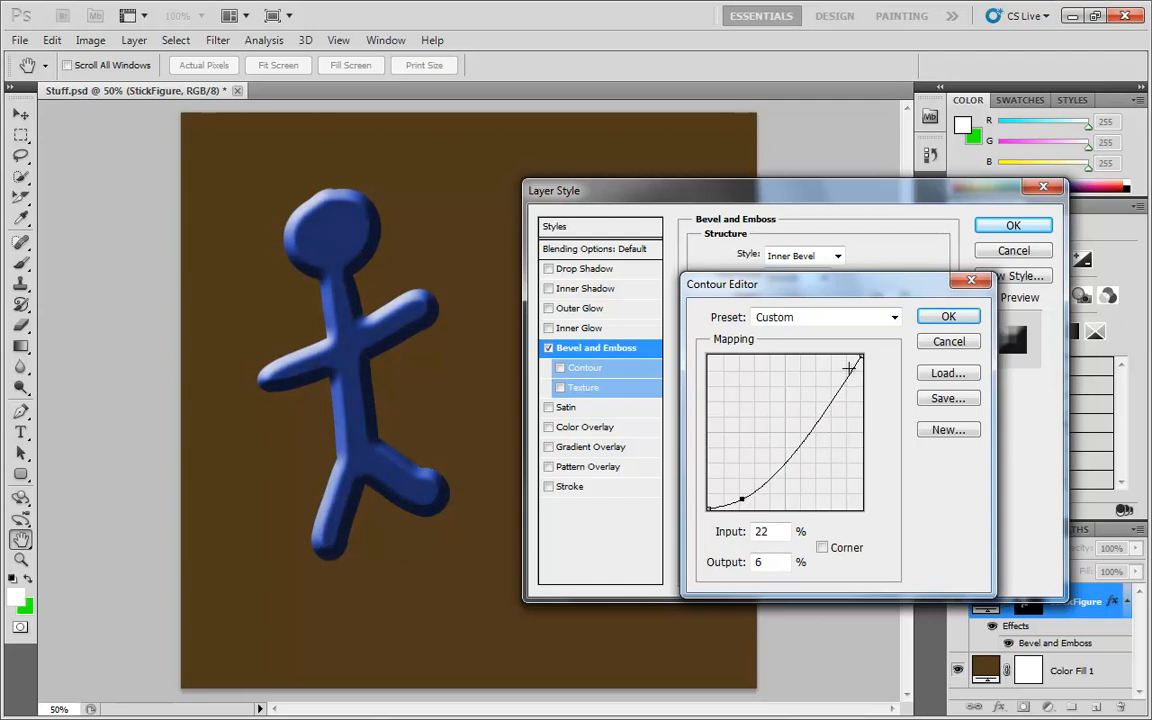
left_click_drag(849, 368, 825, 360)
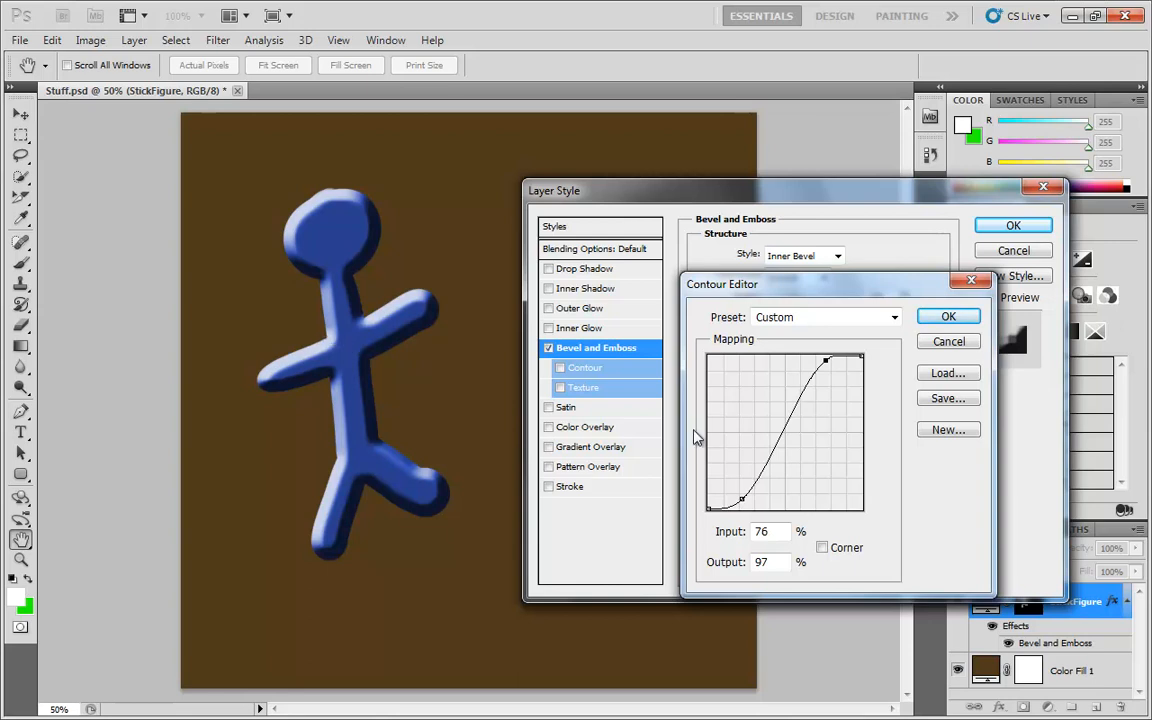
mouse_move(742, 498)
left_mouse_down()
mouse_move(727, 484)
mouse_move(749, 488)
mouse_move(747, 500)
mouse_move(759, 450)
mouse_move(776, 486)
mouse_move(785, 364)
mouse_move(784, 424)
left_mouse_up()
left_click_drag(795, 380, 806, 420)
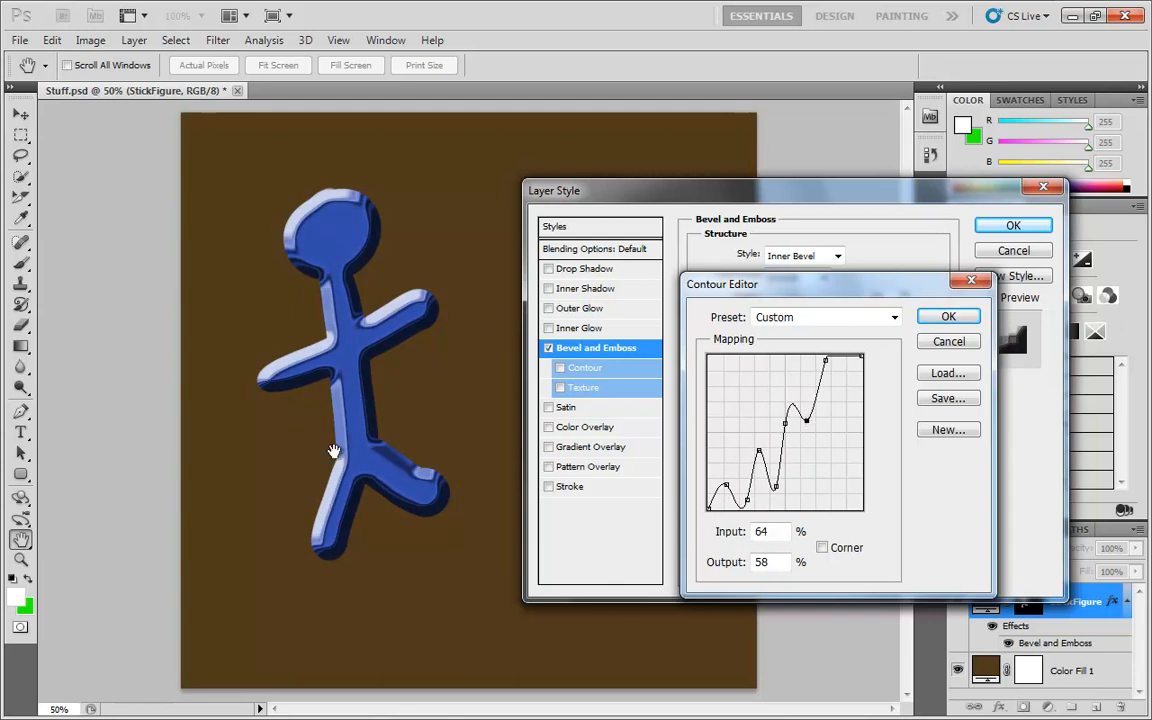
left_click(949, 341)
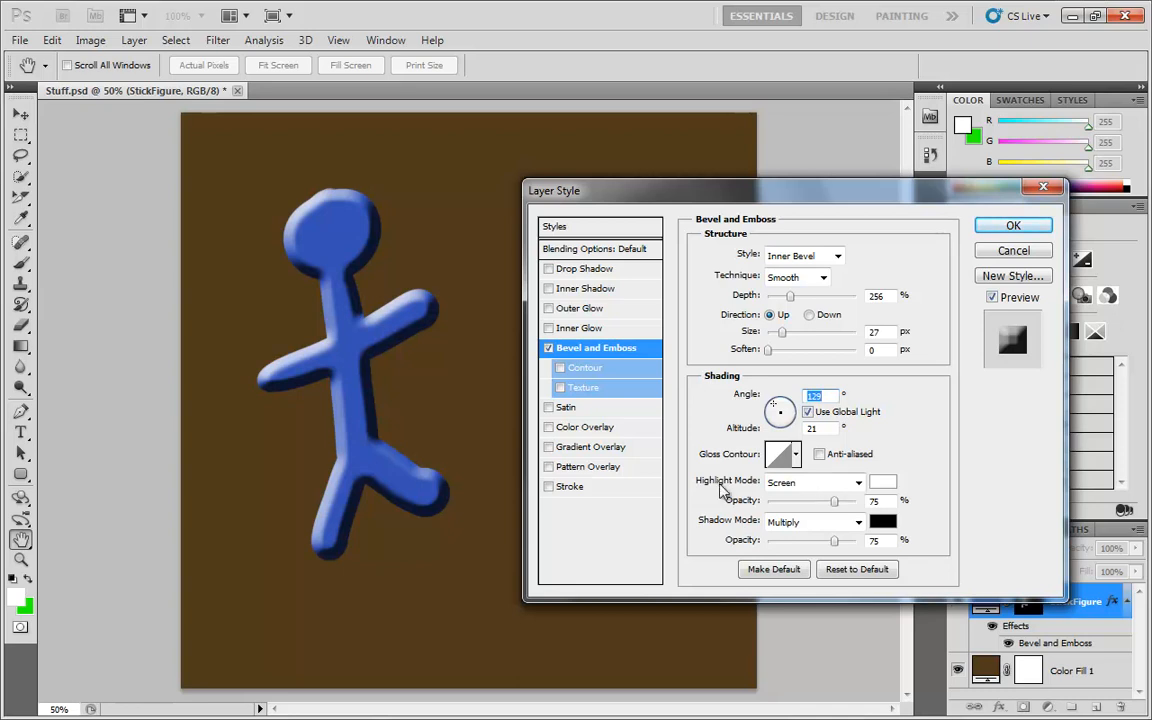
Try the Multiply highlight mode with a grey highlight colour, cancelling the colour and restoring Screen mode.
left_click(810, 481)
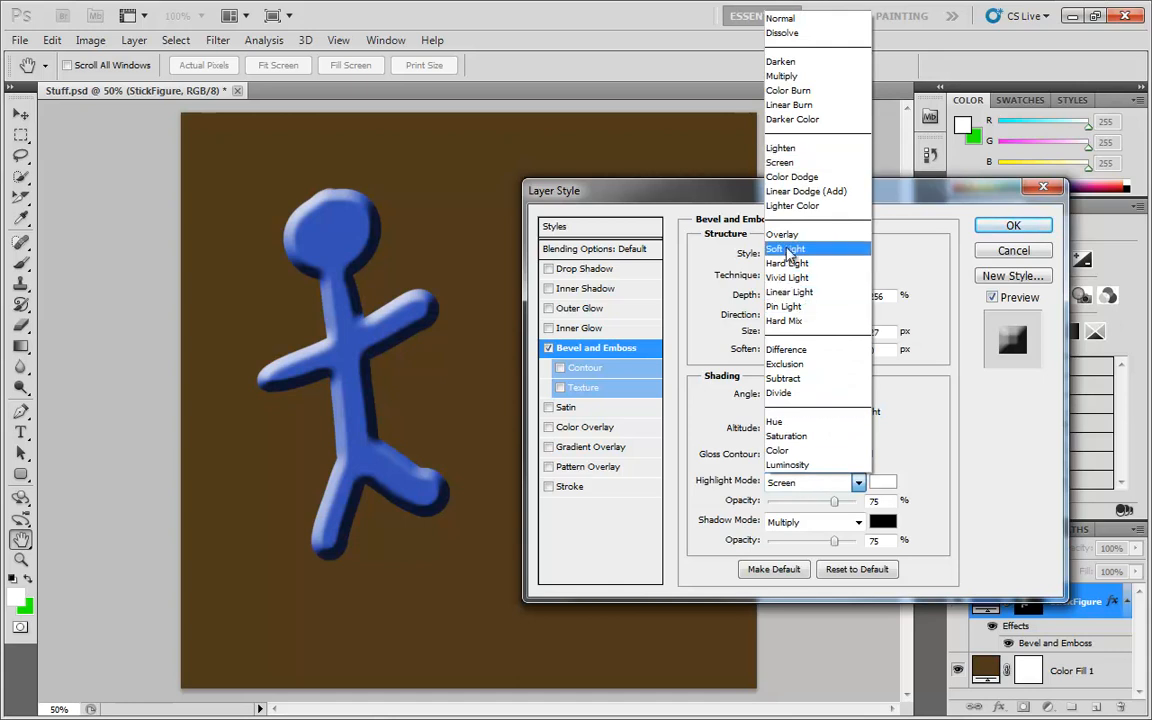
left_click(785, 76)
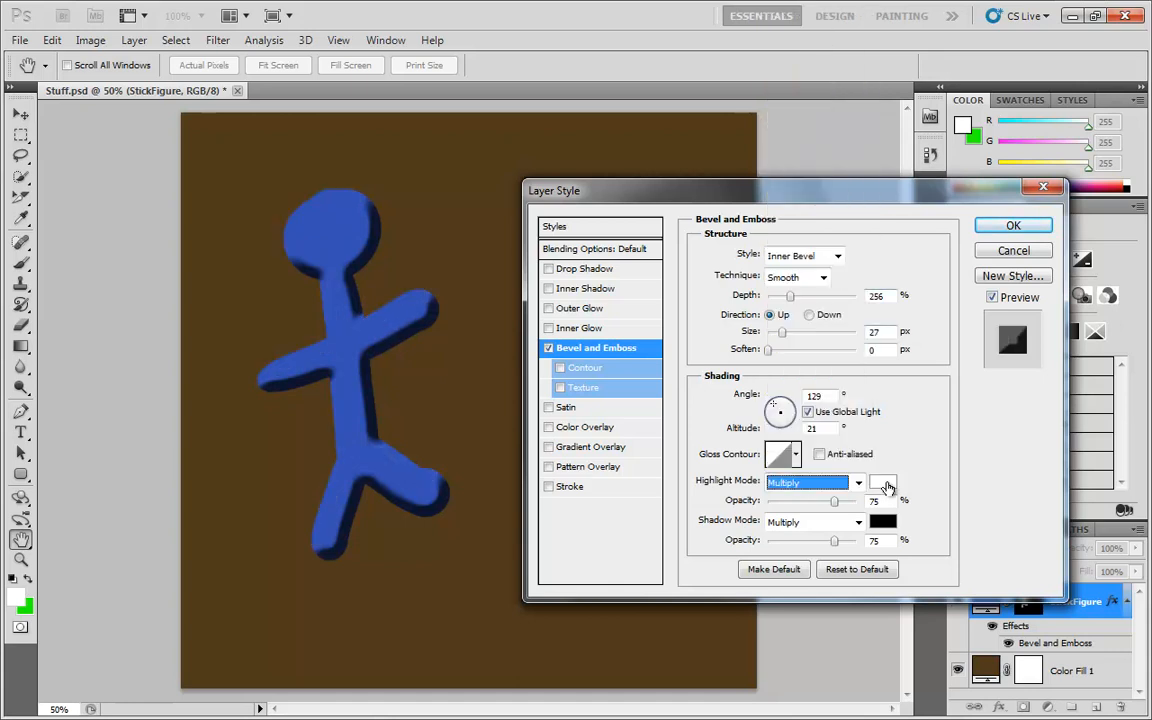
left_click(887, 487)
left_click_drag(807, 478, 578, 522)
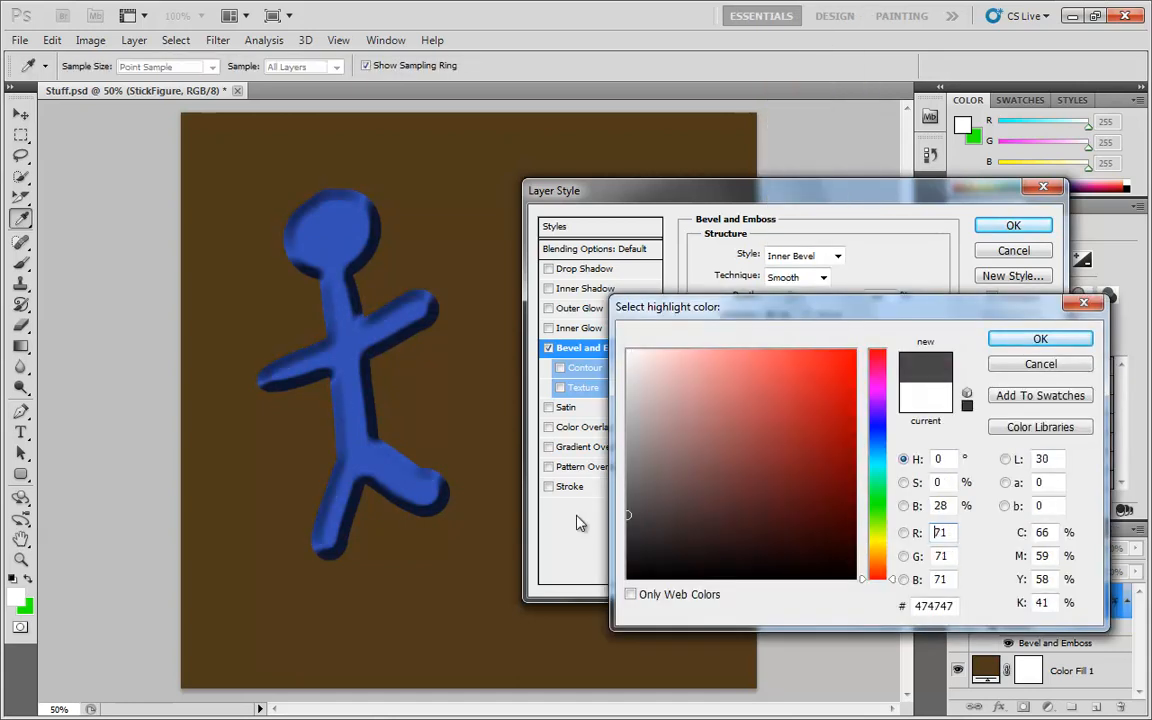
left_click_drag(685, 463, 618, 478)
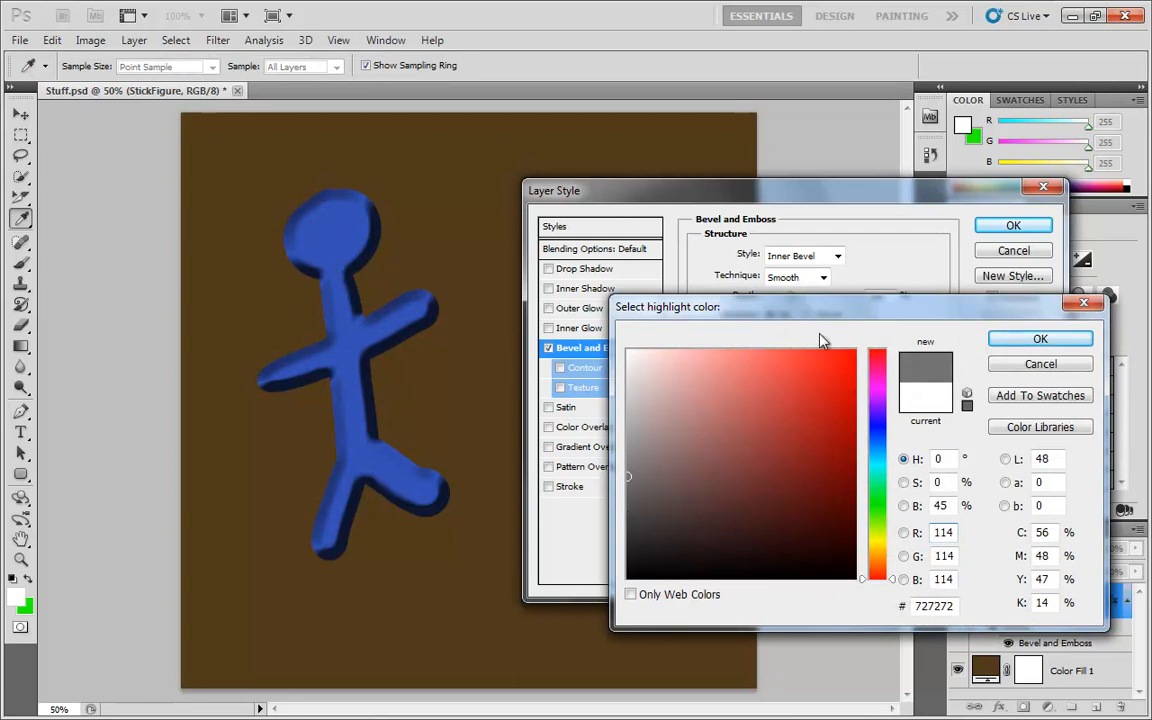
left_click(1040, 363)
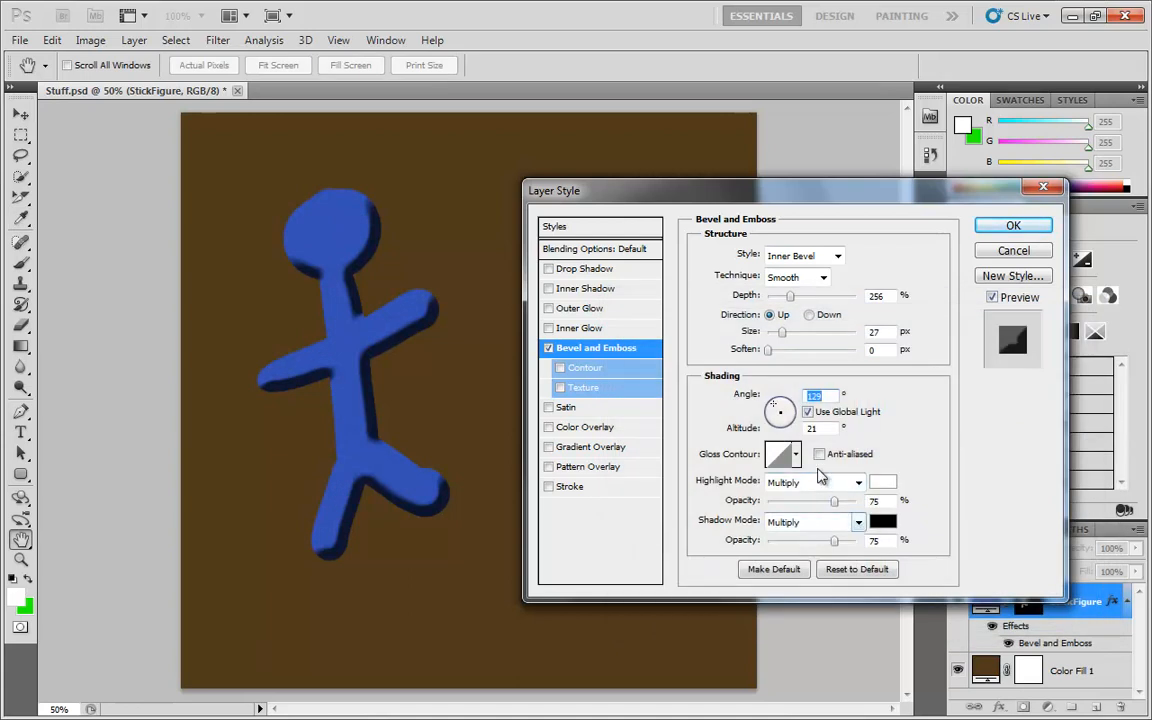
left_click(858, 482)
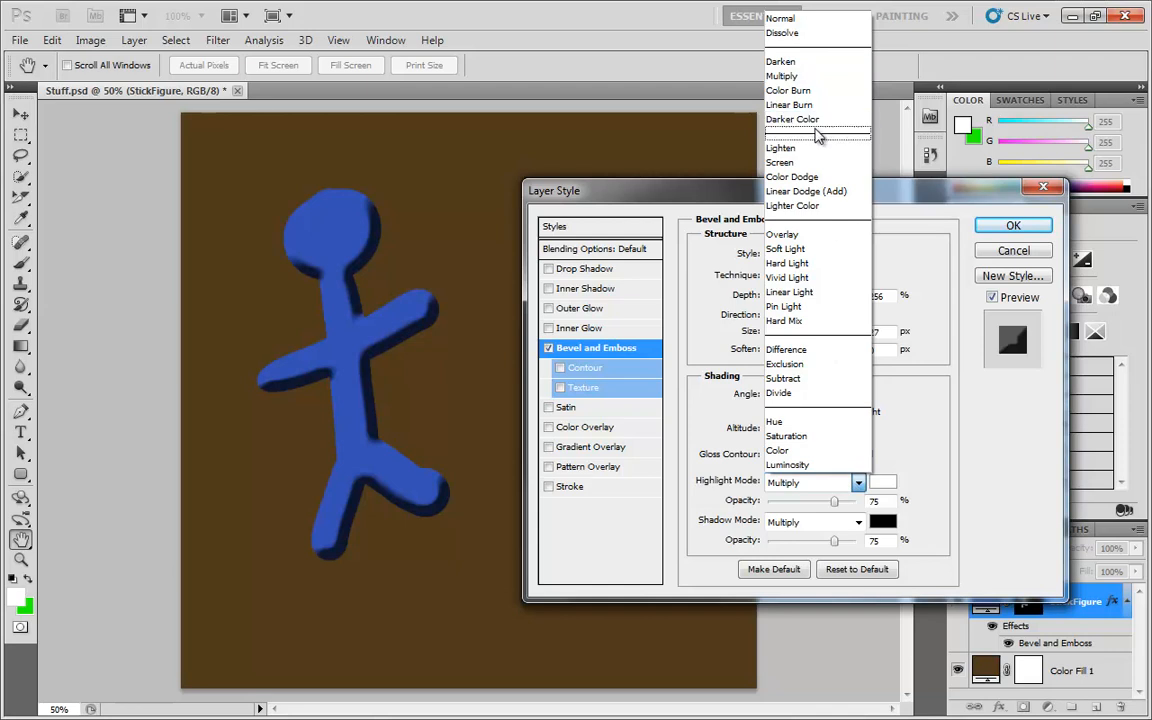
left_click(795, 162)
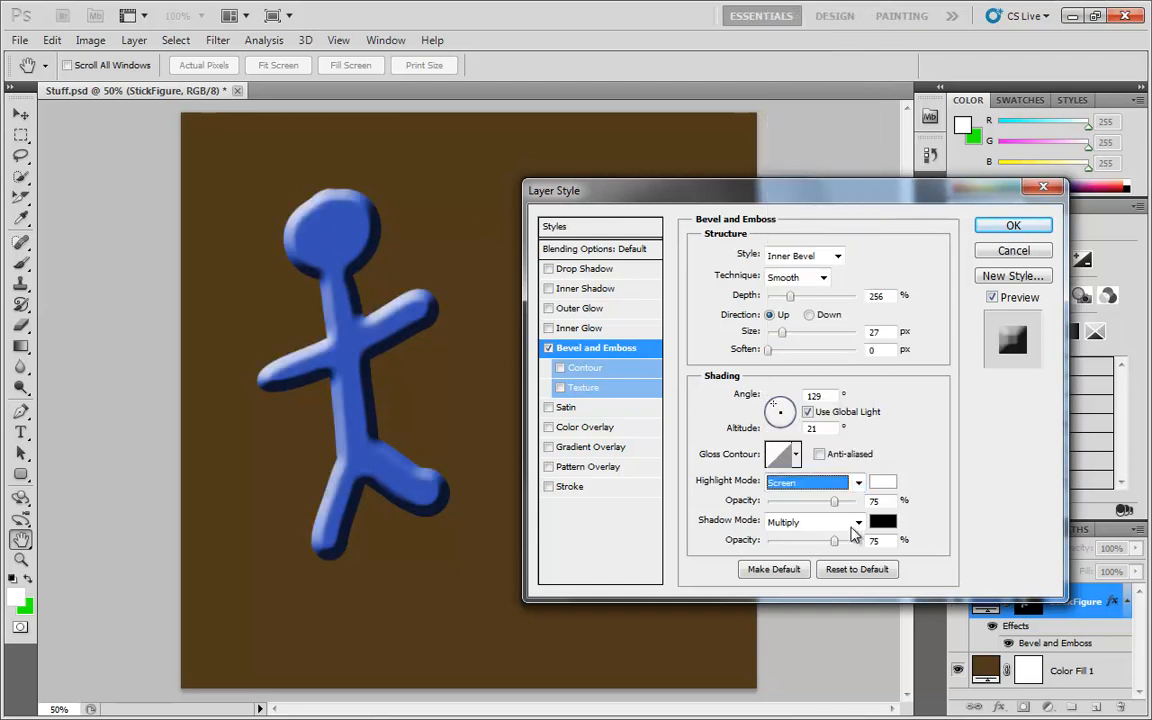
Set the shadow mode to Screen and the shadow colour to white.
left_click(853, 523)
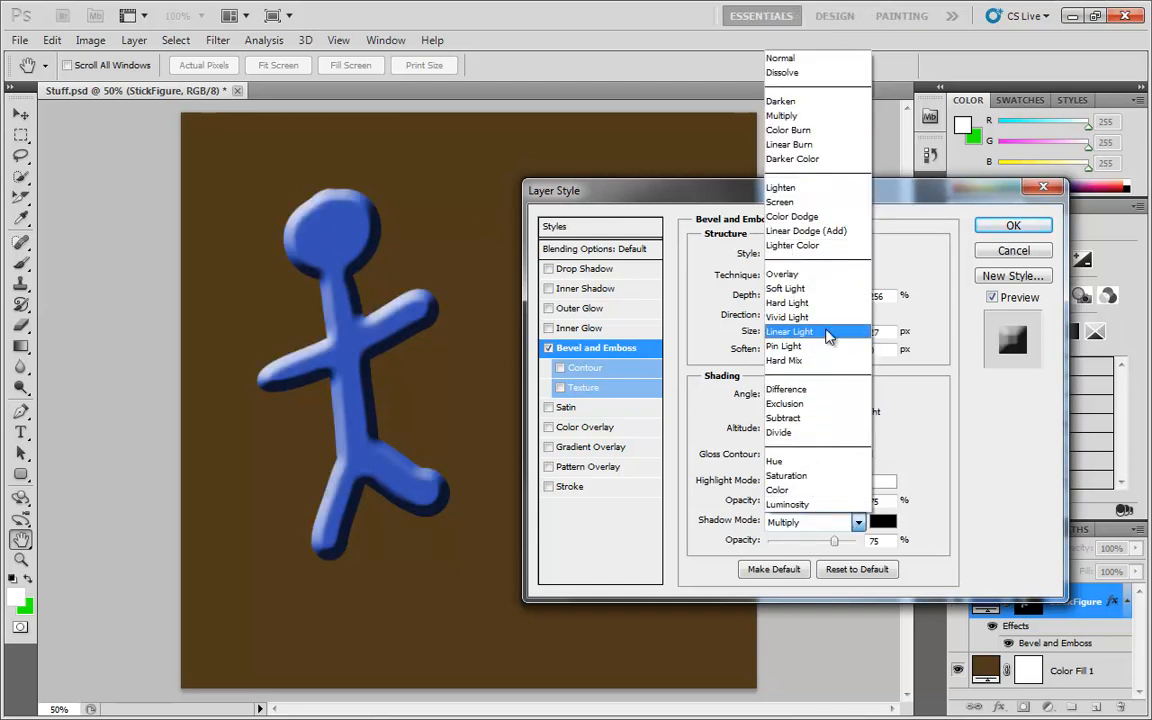
left_click(800, 202)
left_click(887, 522)
left_click(628, 506)
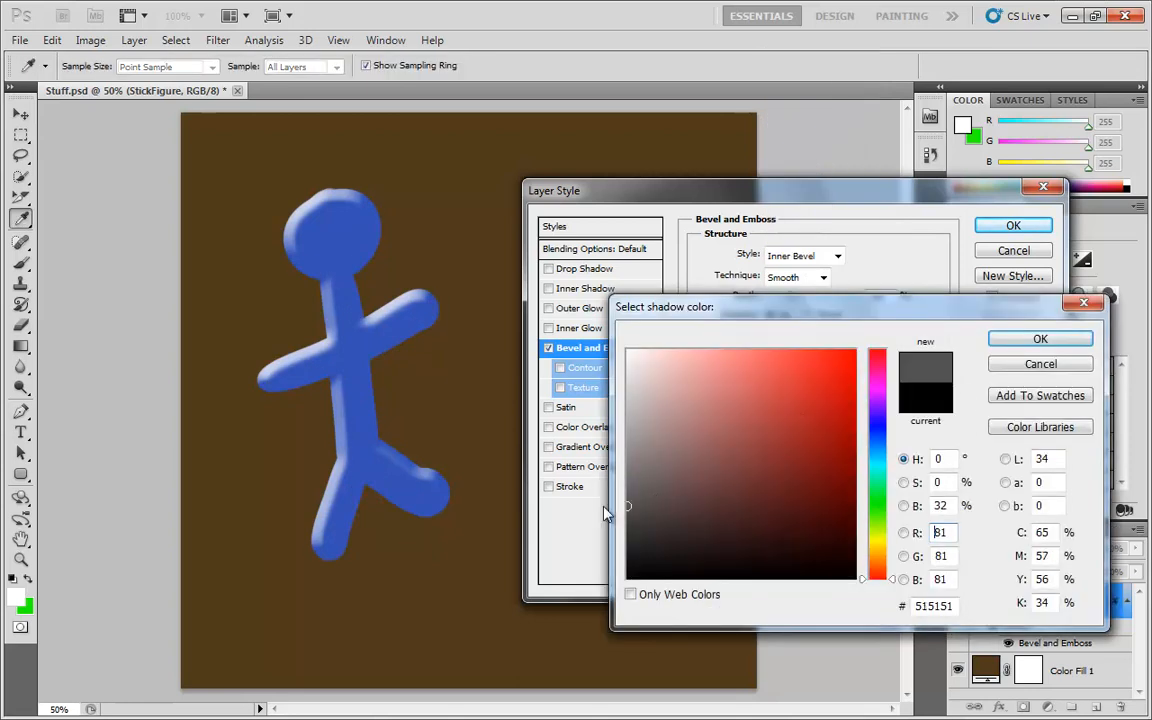
left_click_drag(636, 507, 617, 527)
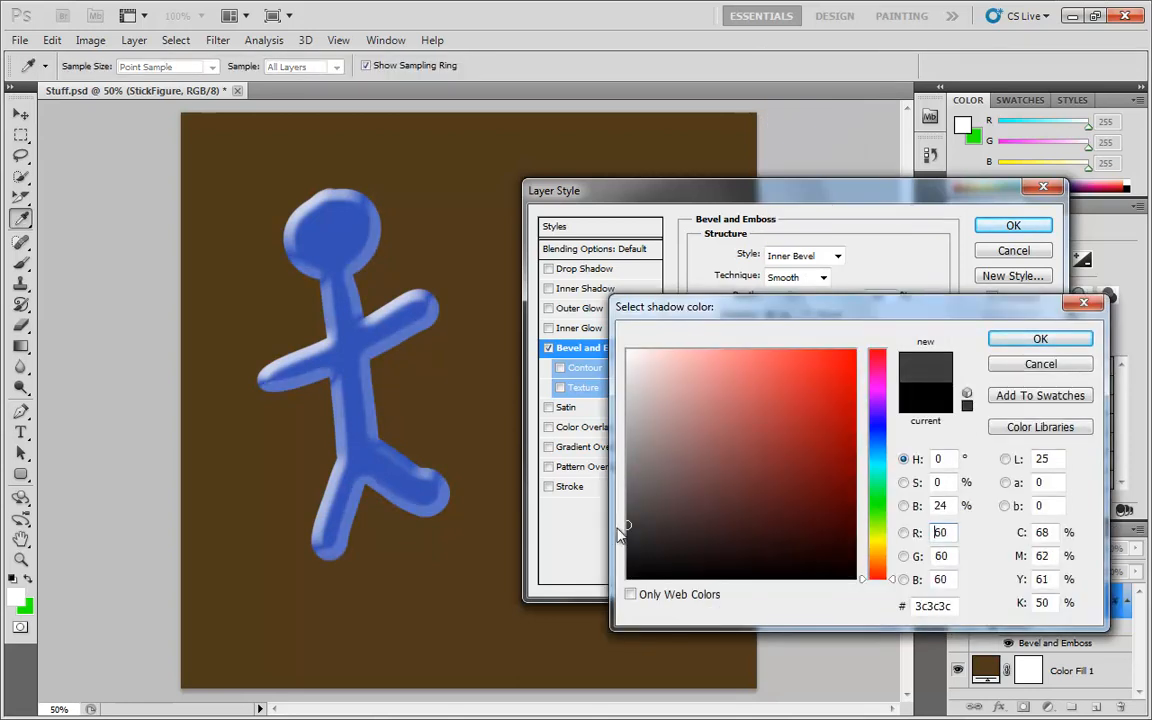
left_click_drag(658, 472, 615, 342)
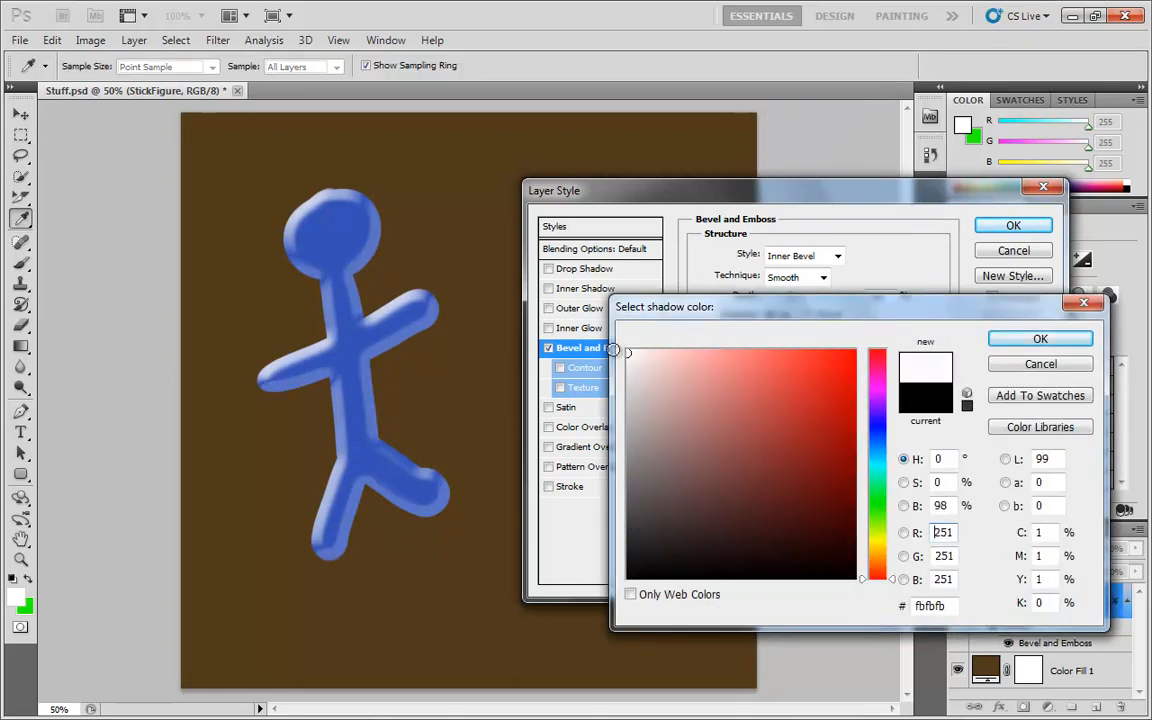
left_click(1028, 340)
Set the shadow opacity to 69% and switch the shadow mode through Normal back to Multiply.
mouse_move(834, 541)
left_mouse_down()
mouse_move(775, 543)
mouse_move(830, 545)
left_mouse_up()
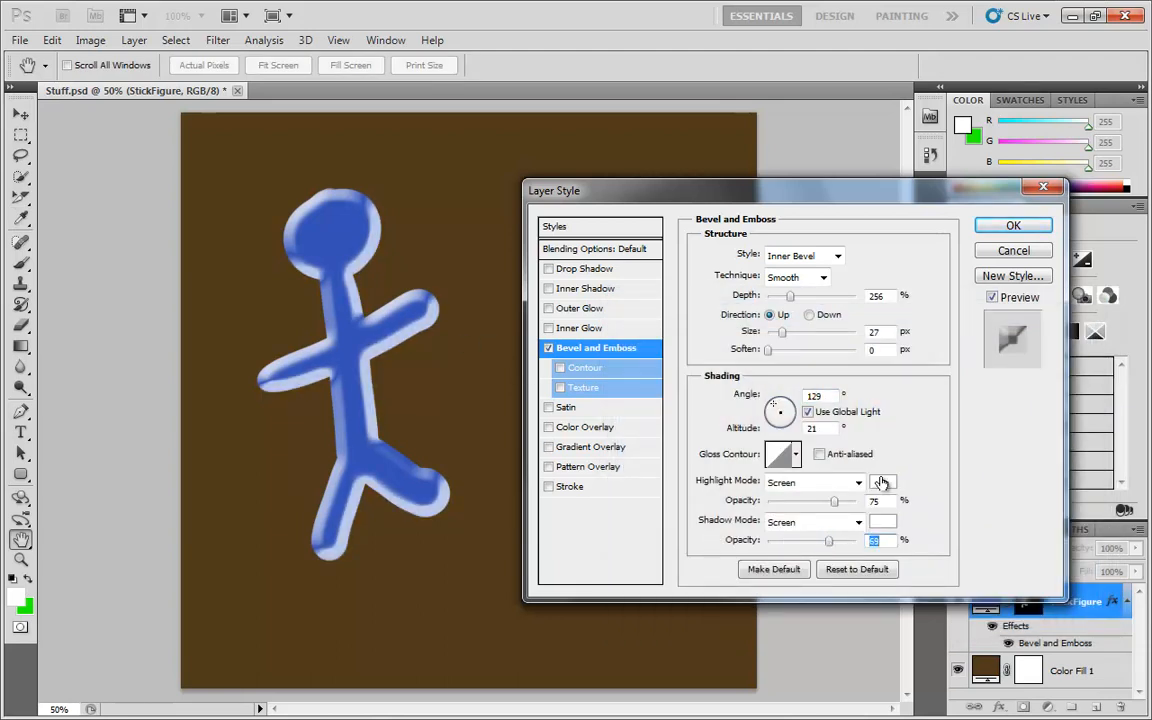
left_click(855, 522)
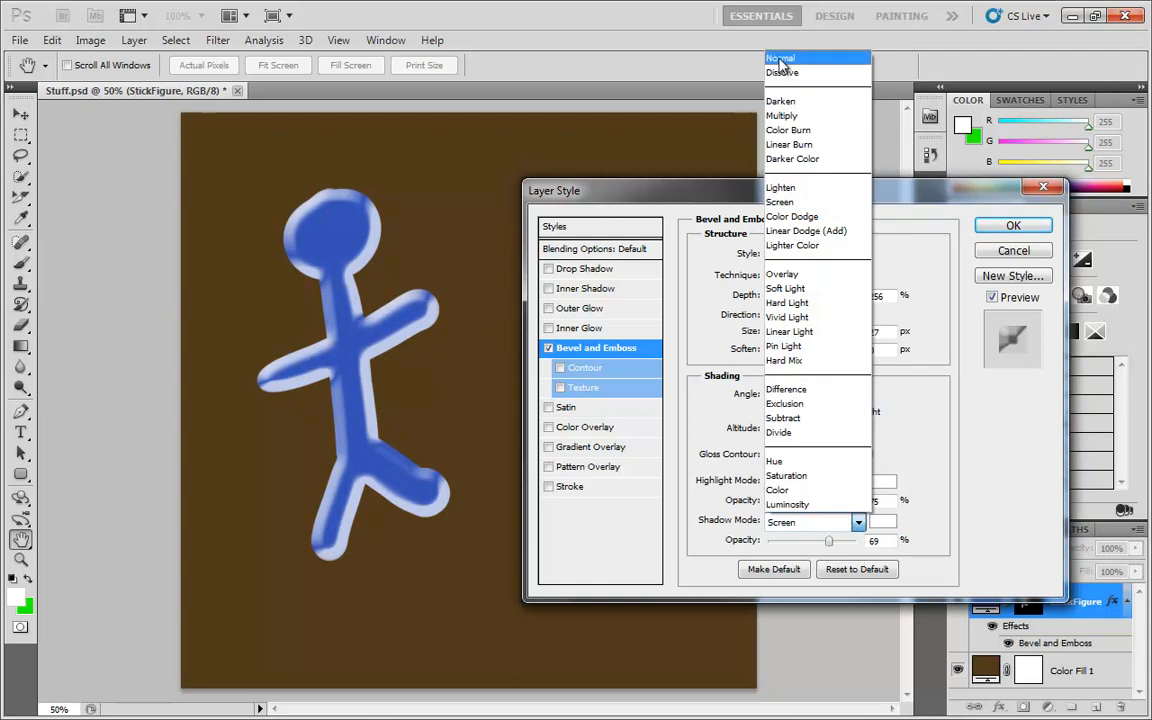
left_click(781, 58)
left_click(858, 522)
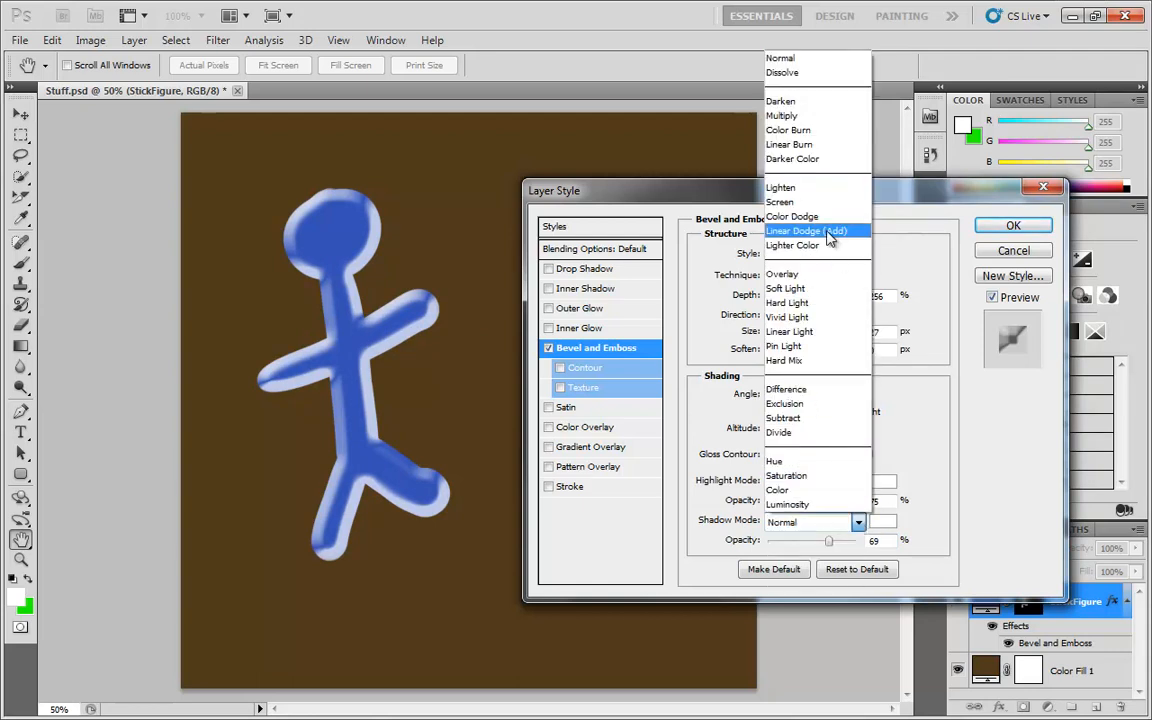
left_click(805, 116)
Set the shadow colour back to black.
left_click(884, 521)
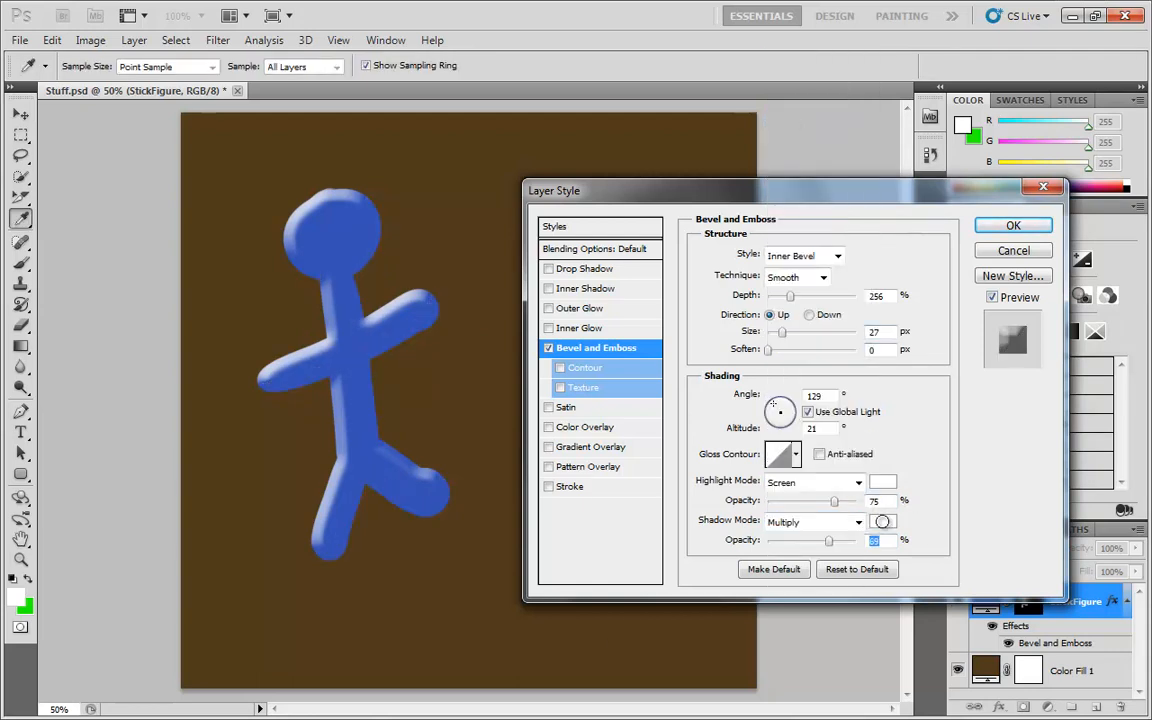
left_click(629, 577)
left_click(1040, 341)
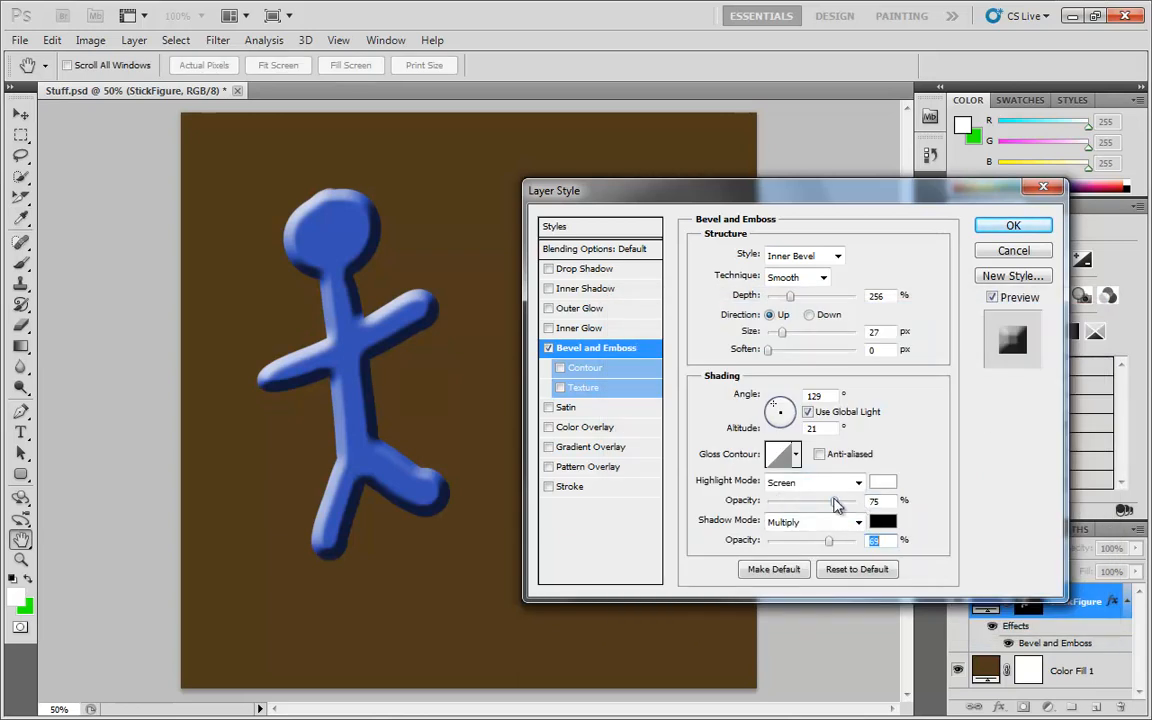
Vary the highlight and shadow opacities, ending with highlight at 13% and shadow at 100%.
left_click_drag(835, 507, 791, 507)
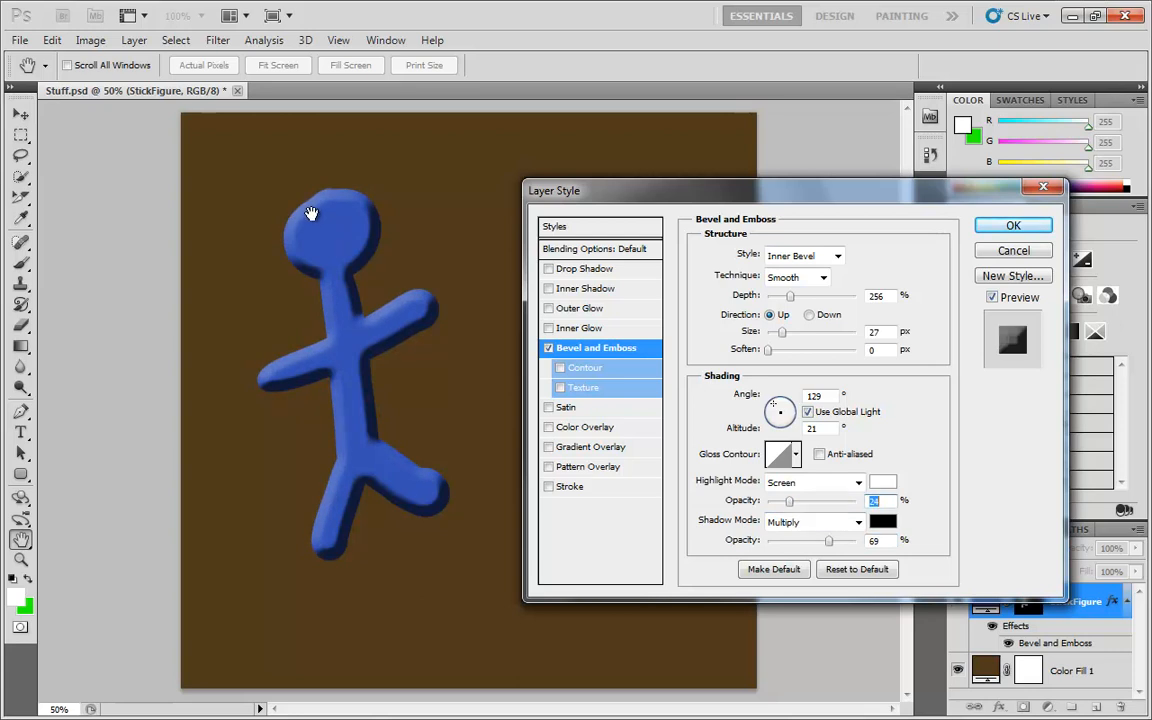
left_click_drag(832, 541, 880, 545)
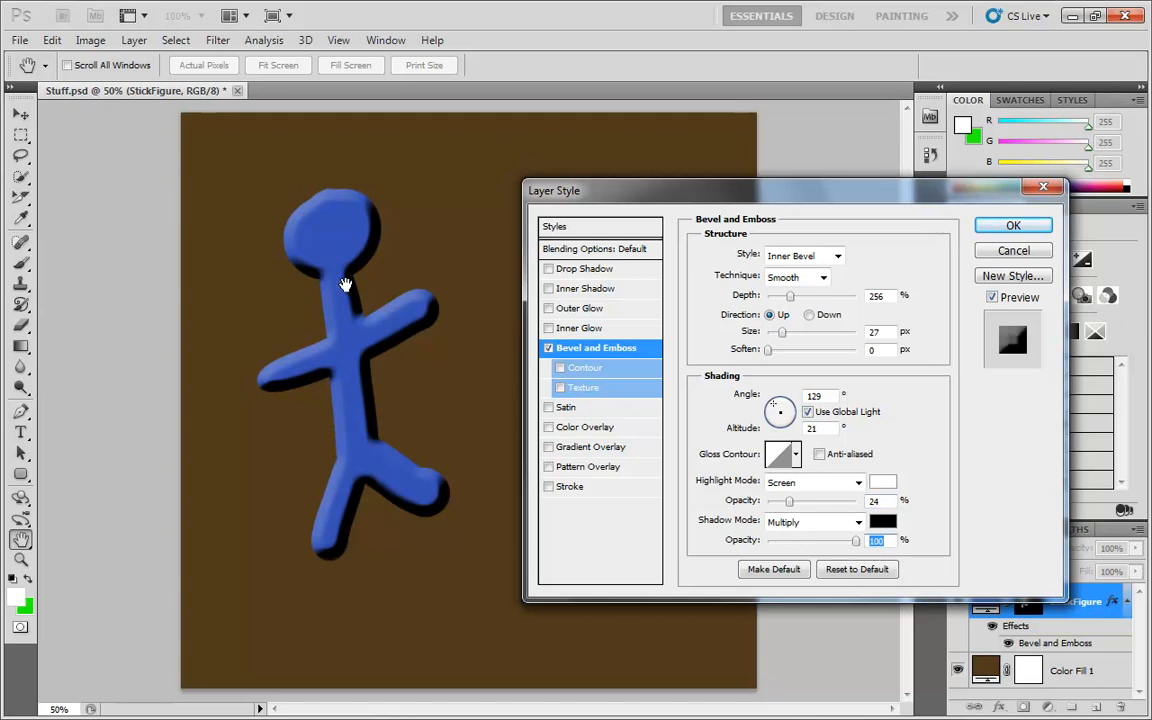
left_click_drag(789, 501, 830, 507)
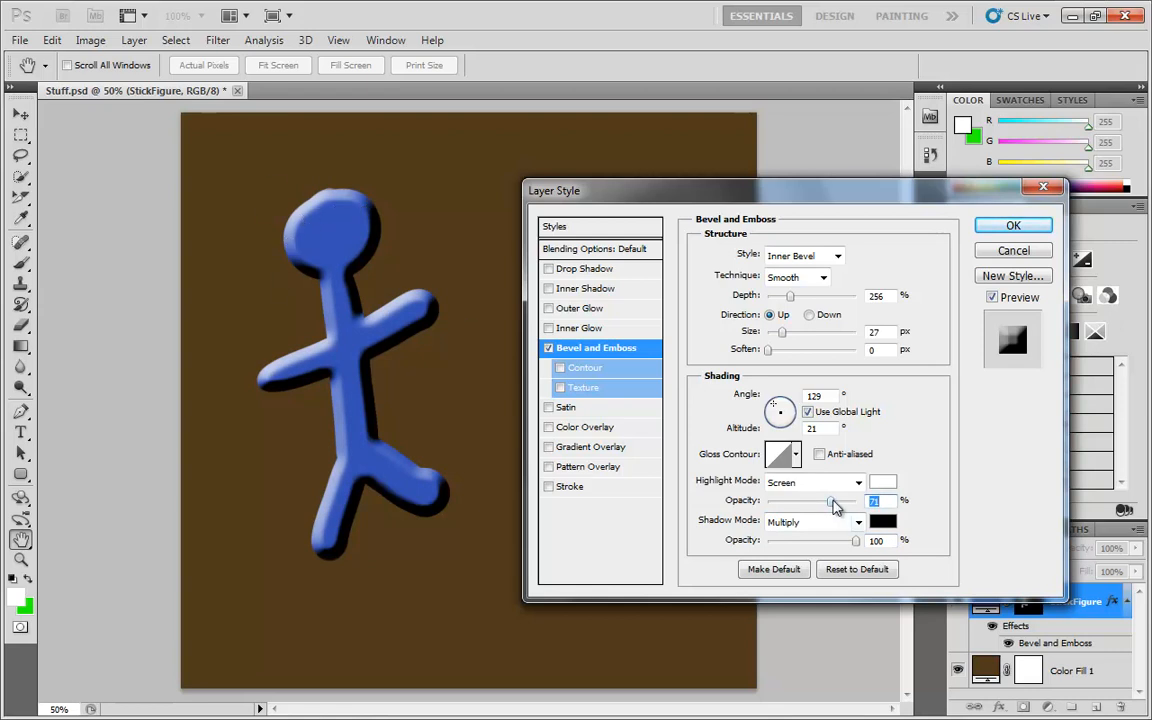
left_click_drag(830, 501, 860, 504)
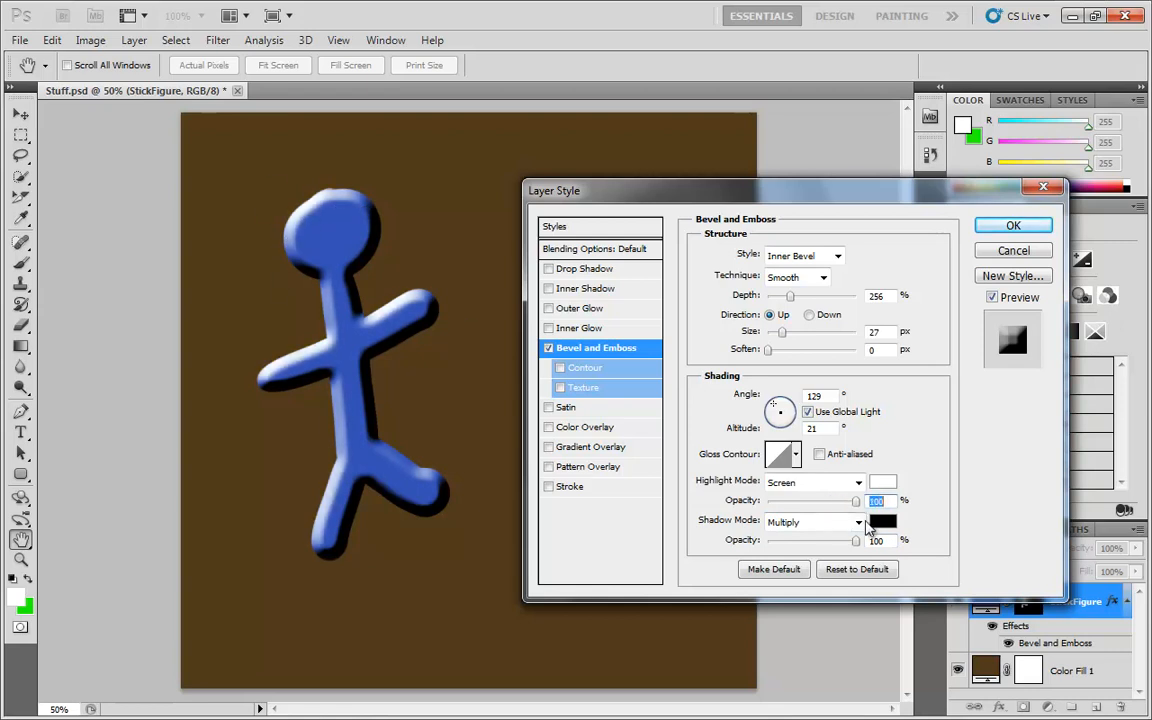
left_click_drag(862, 528, 781, 516)
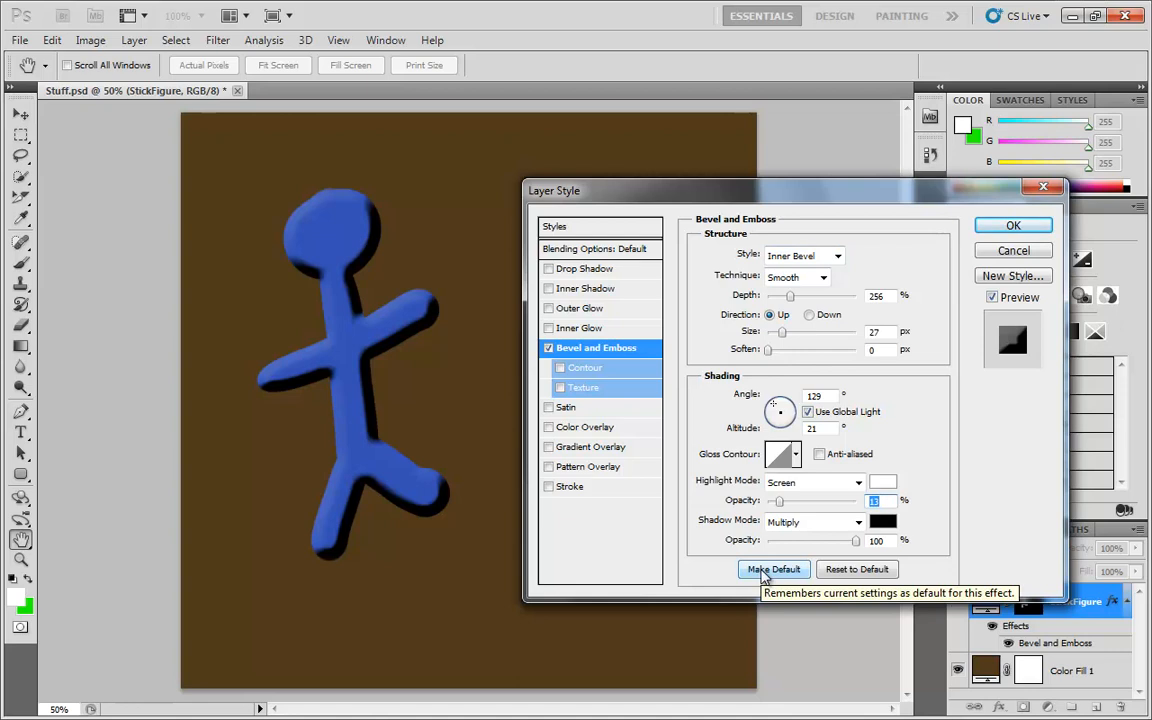
Reset the Bevel and Emboss effect to its default settings.
left_click(858, 570)
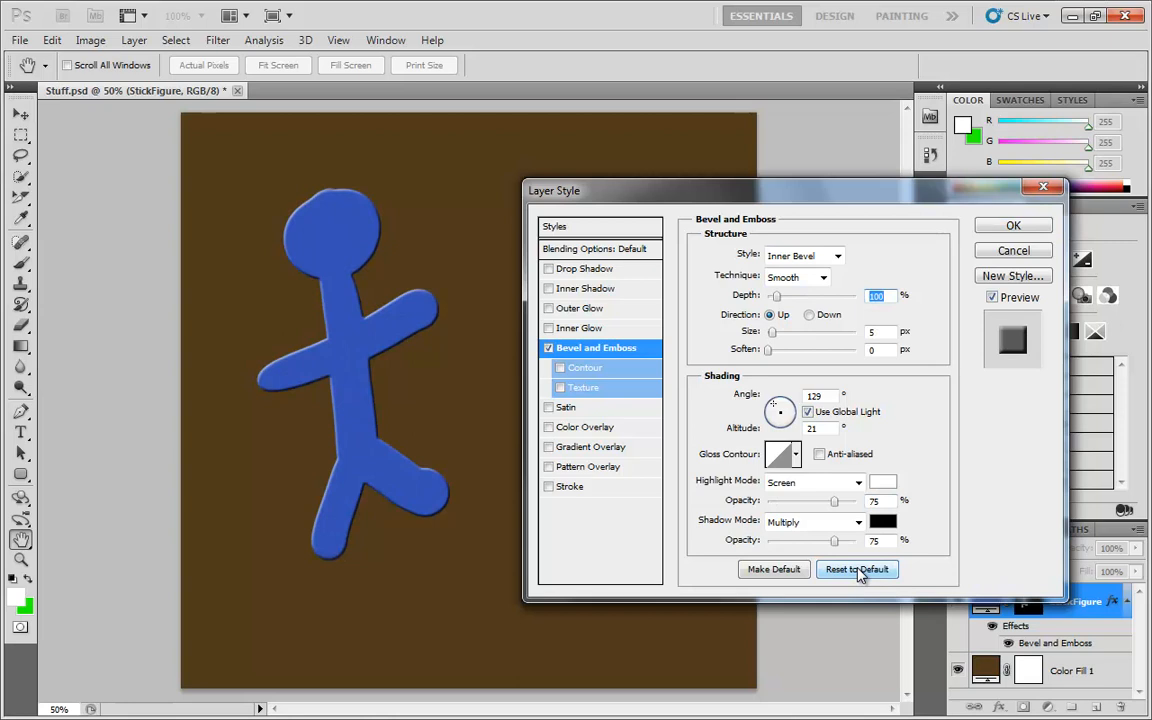